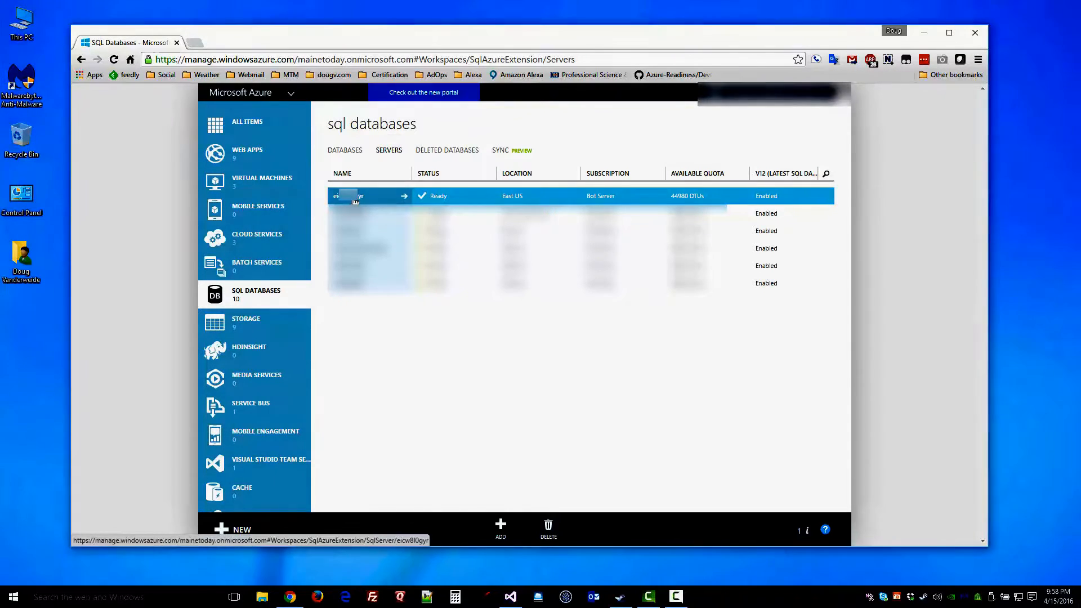
Add the current client IP address to the first listed SQL server's allowed IP addresses and save the configuration
{"action": "left_click", "coordinate": [355, 201]}
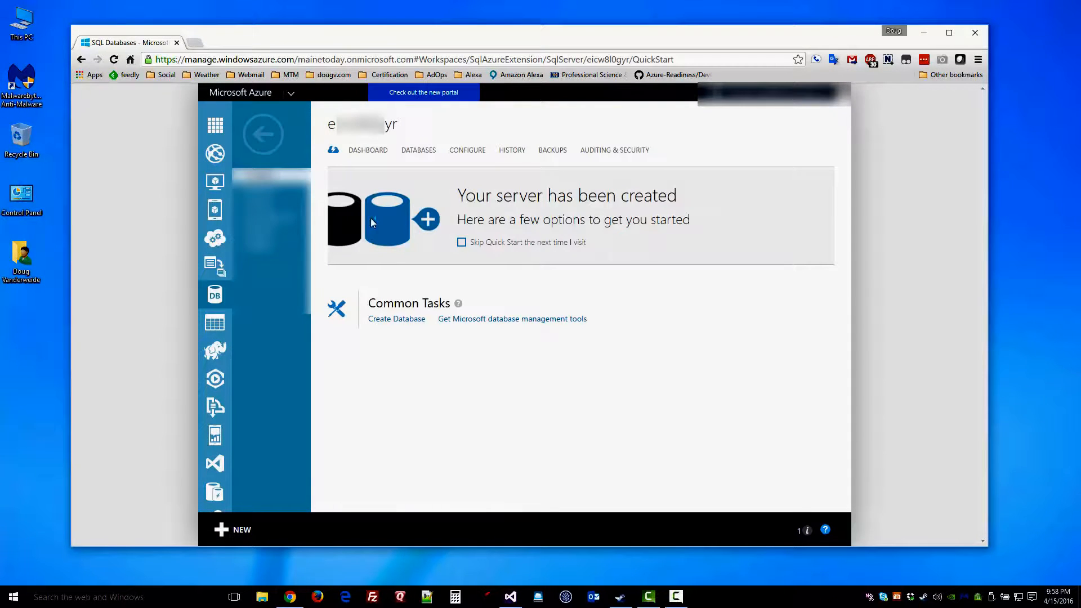
{"action": "left_click", "coordinate": [467, 151]}
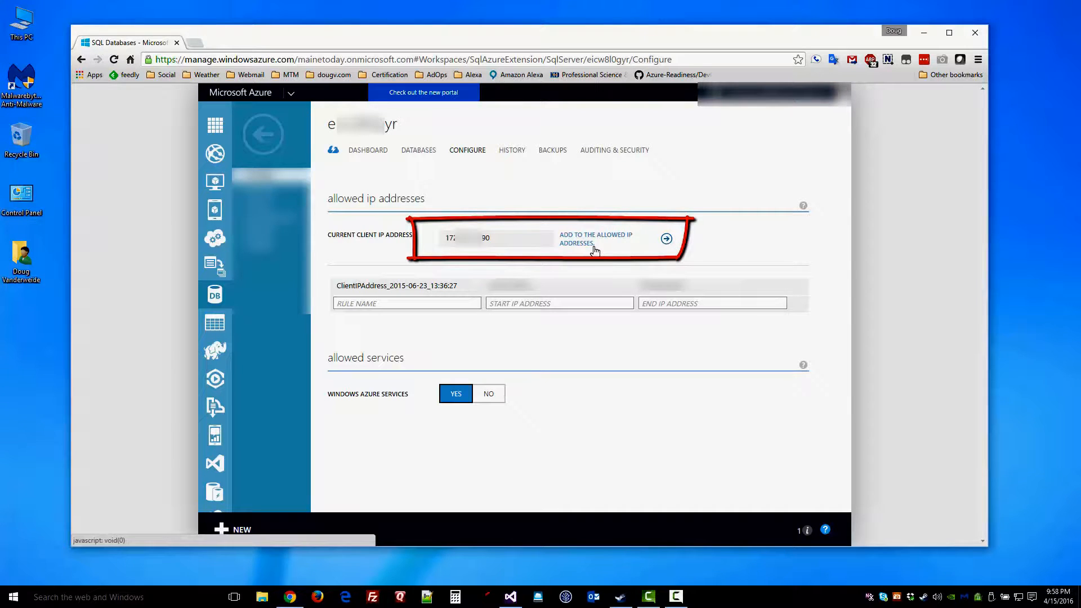
{"action": "left_click", "coordinate": [667, 240]}
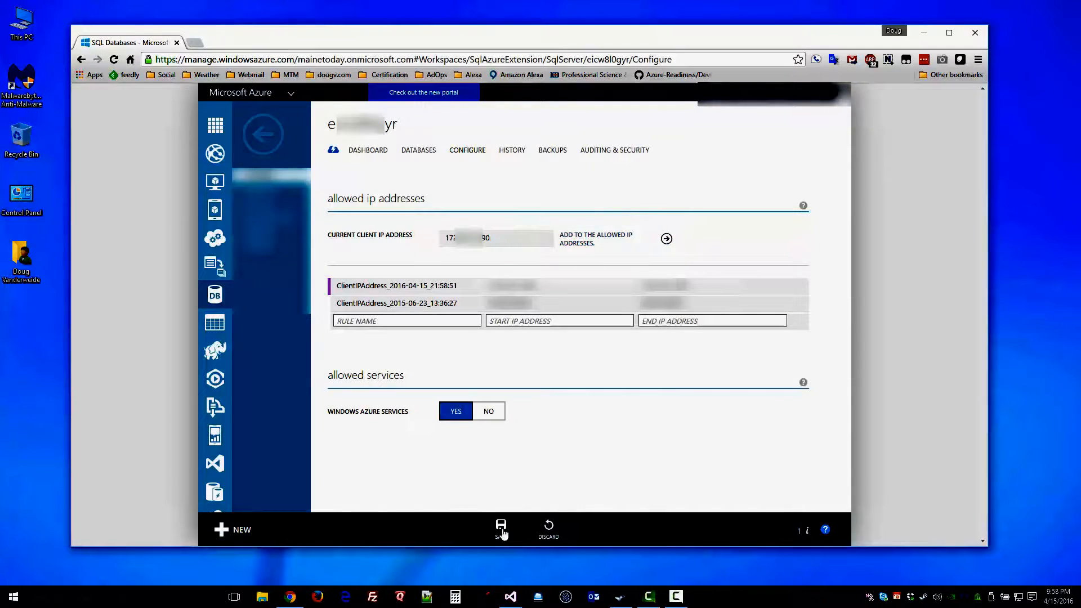
{"action": "left_click", "coordinate": [501, 529]}
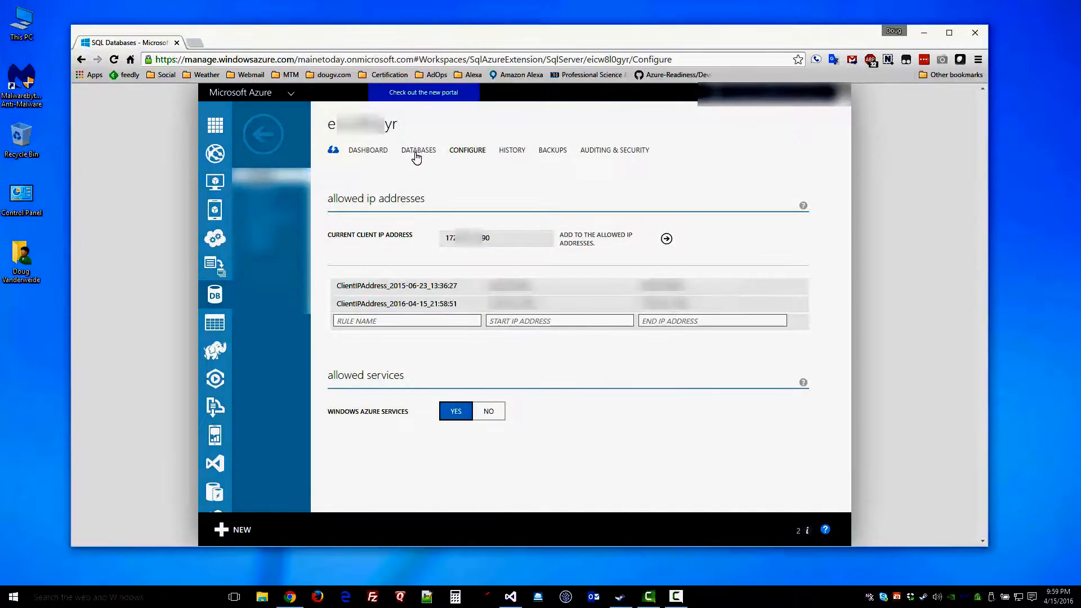
Show the connection strings of the server's meazbc1 database from its dashboard
{"action": "left_click", "coordinate": [417, 152]}
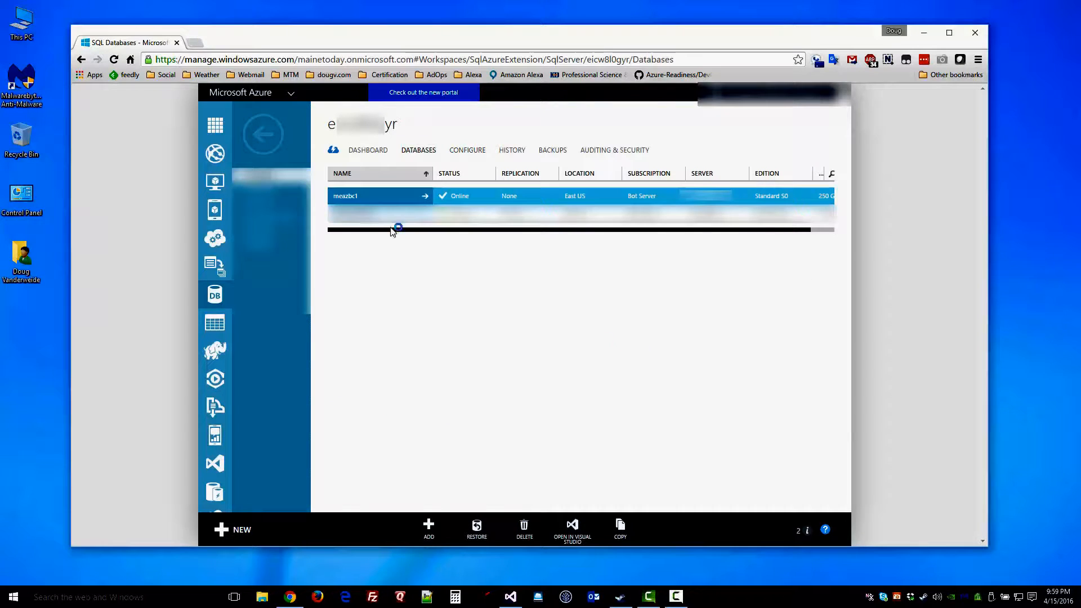
{"action": "left_click", "coordinate": [356, 198]}
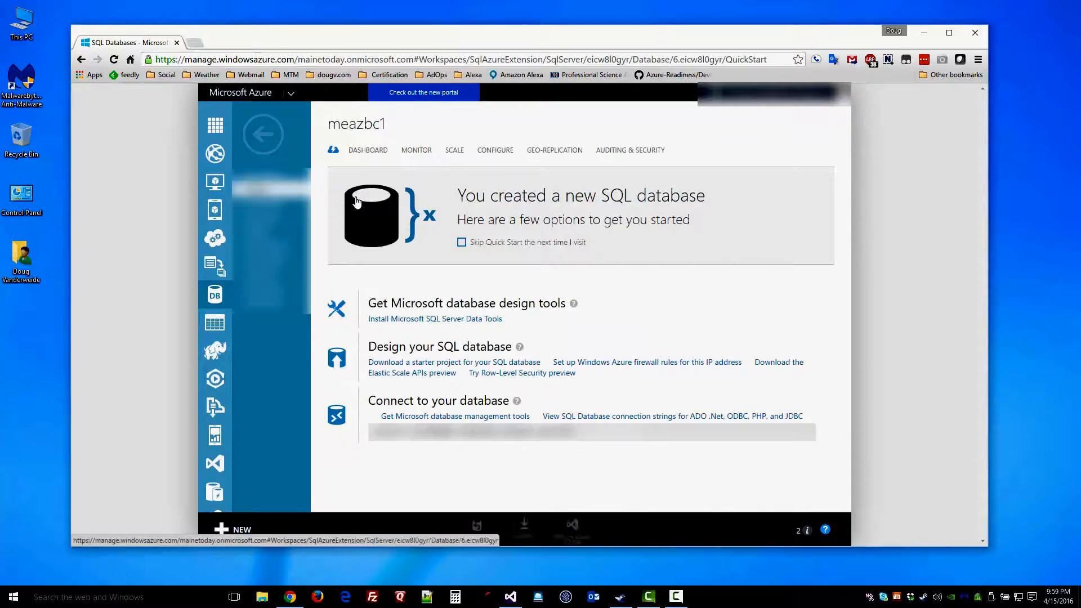
{"action": "left_click", "coordinate": [384, 153]}
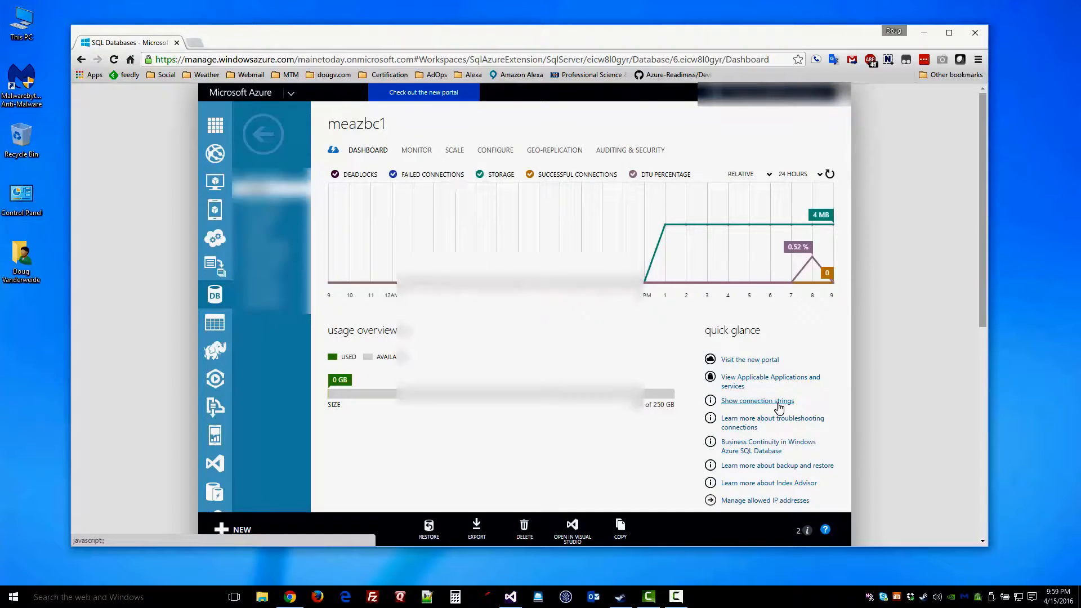
{"action": "left_click", "coordinate": [778, 403]}
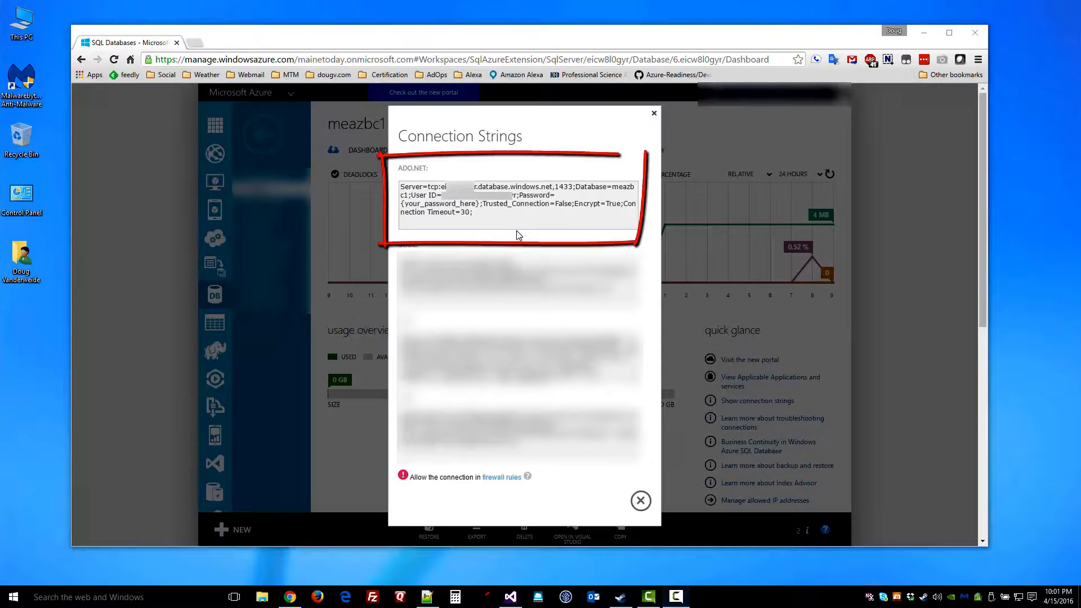
Copy the full ADO.NET connection string into the empty Notepad++ document
{"action": "left_click_drag", "start_coordinate": [472, 213], "coordinate": [423, 204]}
{"action": "left_click", "coordinate": [400, 188]}
{"action": "key", "text": "ctrl+a"}
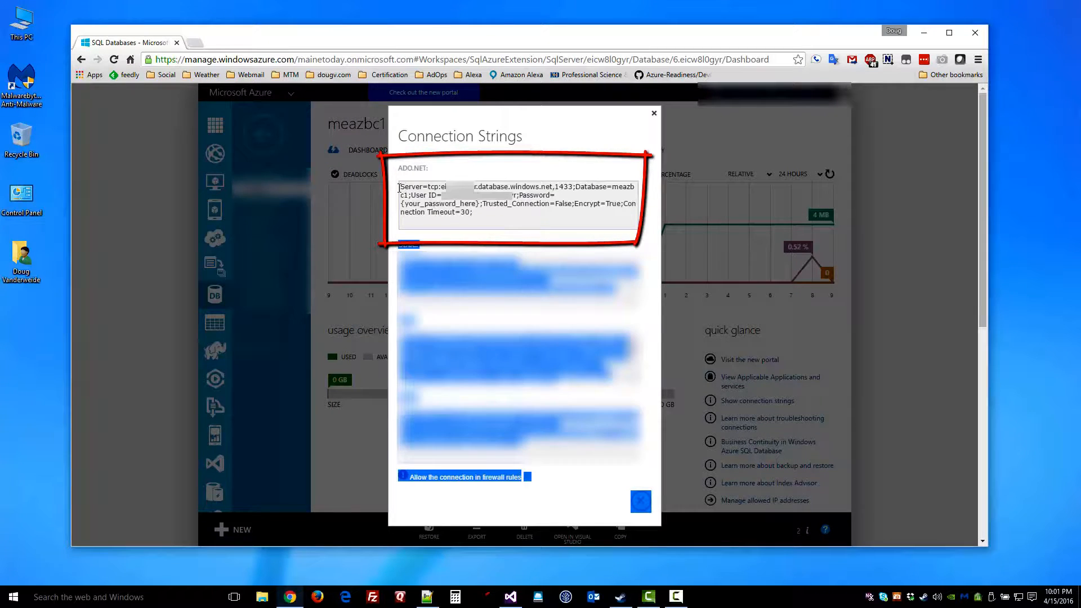
{"action": "double_click", "coordinate": [400, 188]}
{"action": "triple_click", "coordinate": [401, 188]}
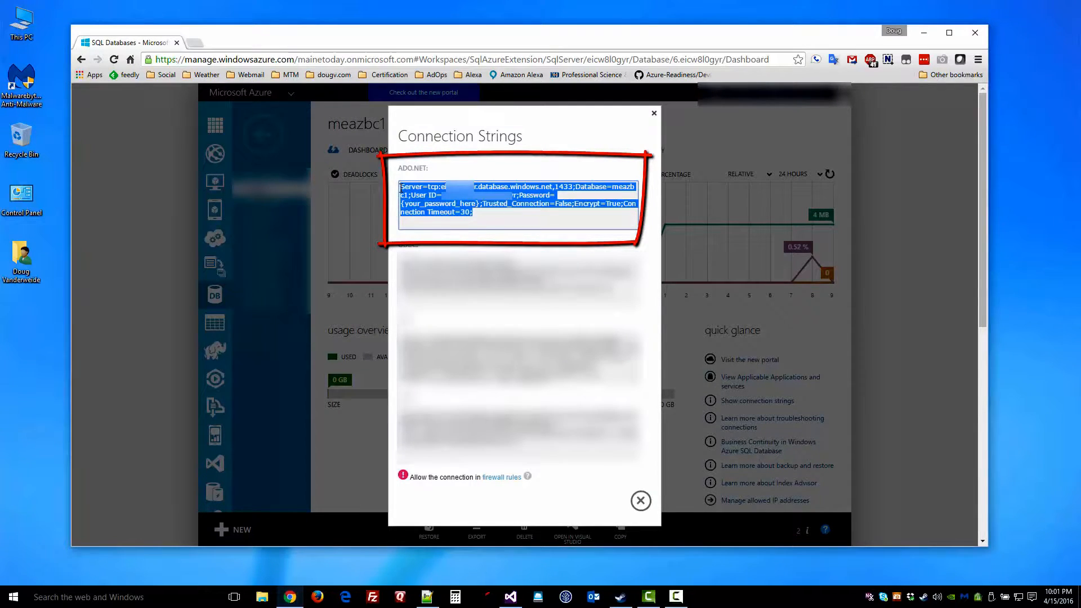
{"action": "left_click", "coordinate": [429, 598]}
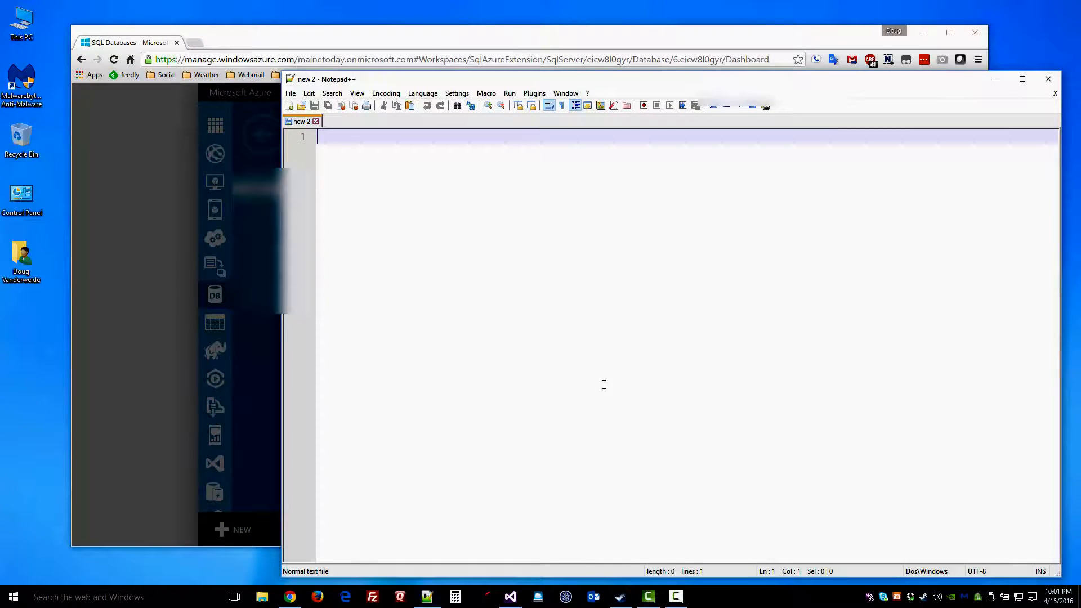
{"action": "key", "text": "ctrl+v"}
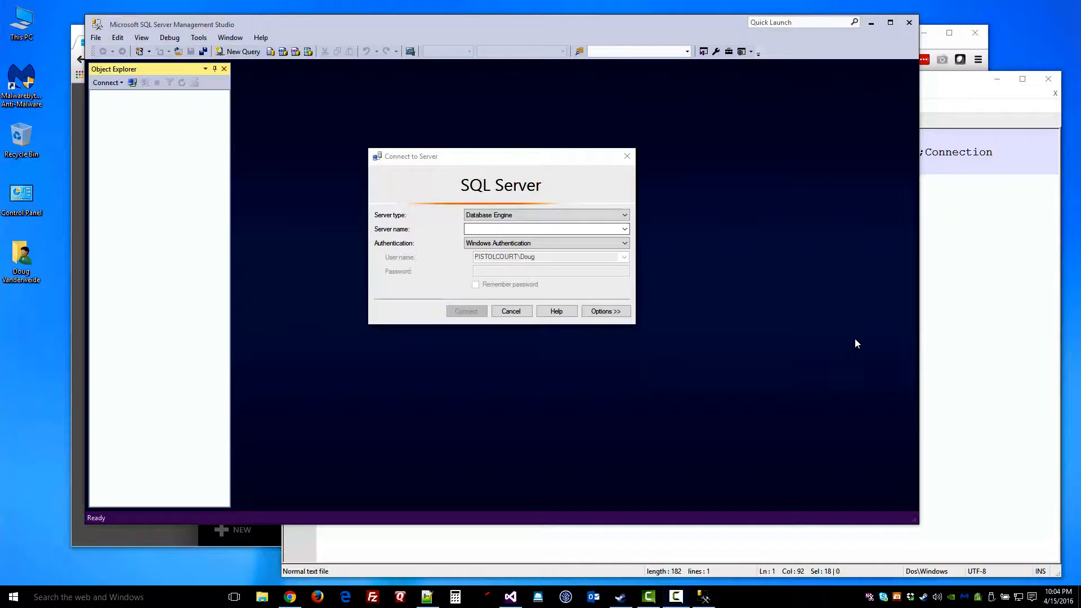
Copy the server address from the connection string in Notepad++ into the server name of SQL Server Management Studio's Connect to Server dialog
{"action": "left_click", "coordinate": [1008, 311]}
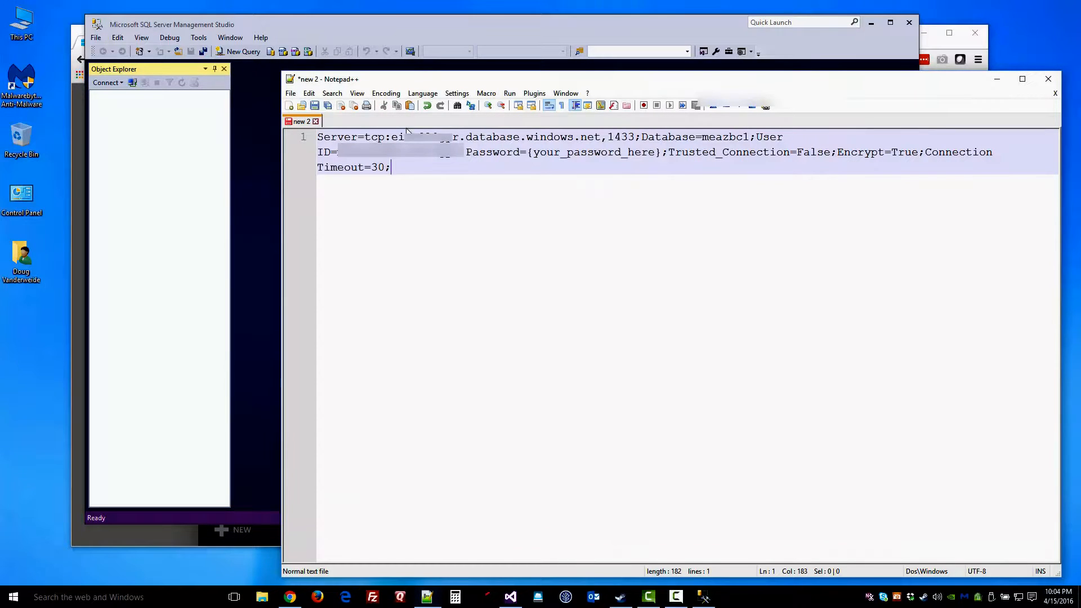
{"action": "left_click_drag", "start_coordinate": [392, 137], "coordinate": [586, 138]}
{"action": "left_click", "coordinate": [583, 35]}
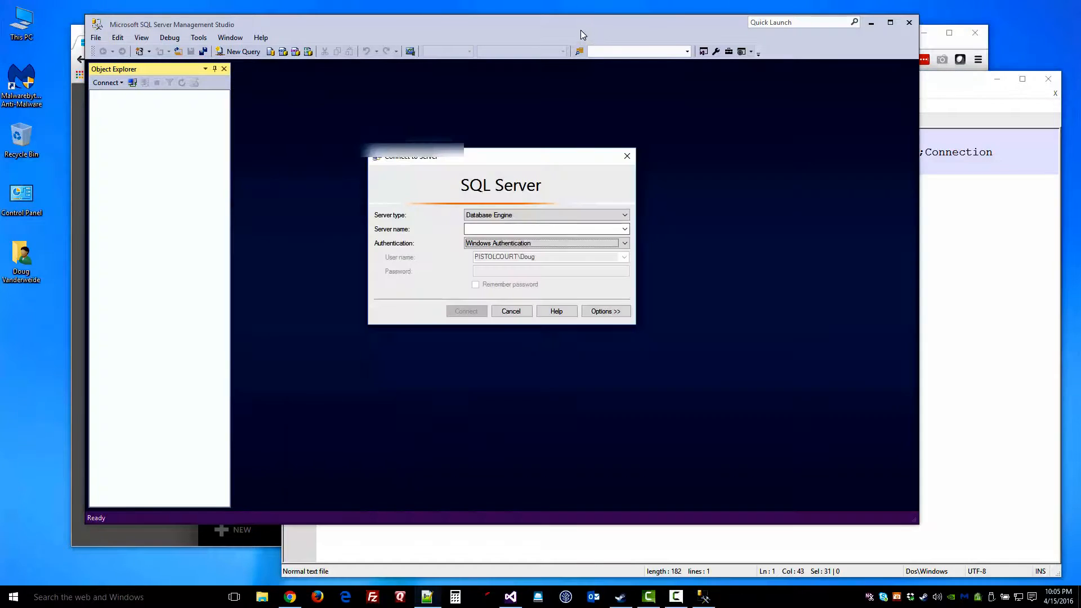
{"action": "left_click", "coordinate": [475, 229]}
{"action": "key", "text": "ctrl+v"}
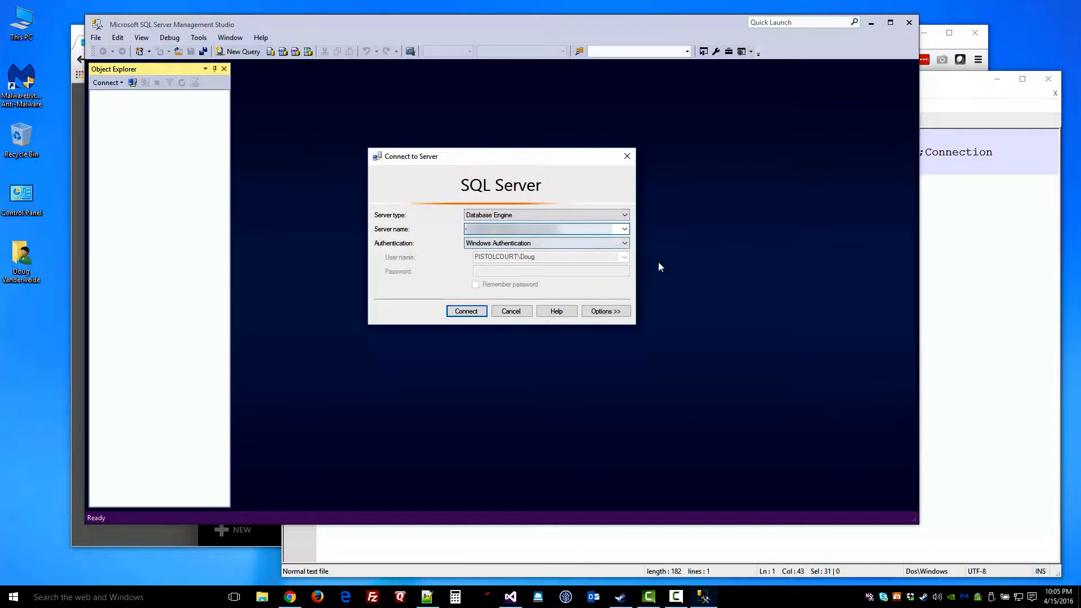
Choose SQL Server Authentication and replace the login with the user ID copied from the connection string in Notepad++
{"action": "left_click", "coordinate": [624, 244]}
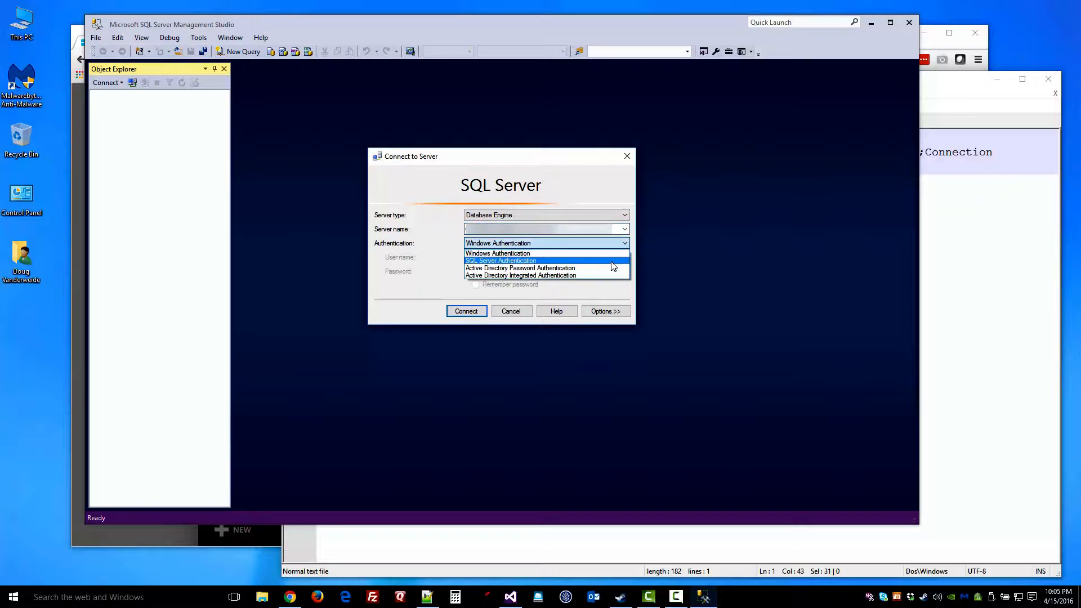
{"action": "left_click", "coordinate": [612, 261]}
{"action": "left_click", "coordinate": [958, 285]}
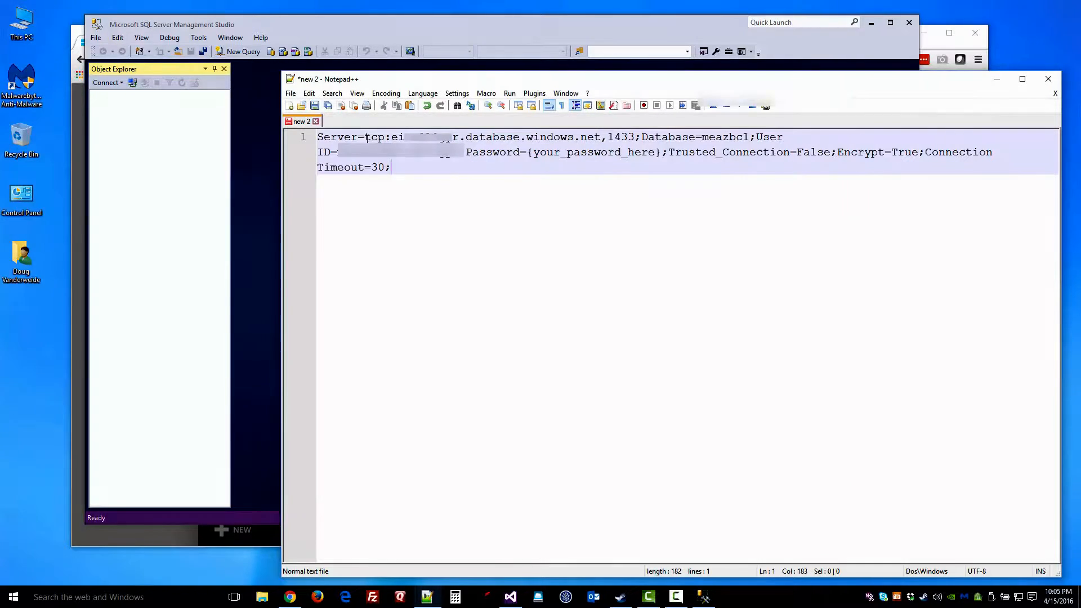
{"action": "left_click_drag", "start_coordinate": [338, 152], "coordinate": [460, 153]}
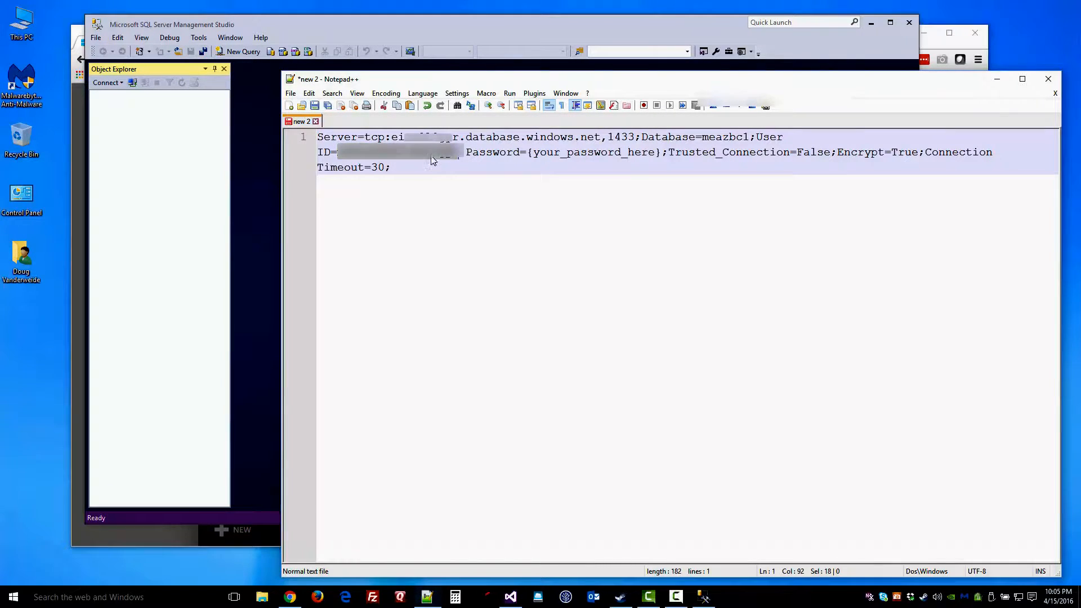
{"action": "left_click", "coordinate": [550, 35]}
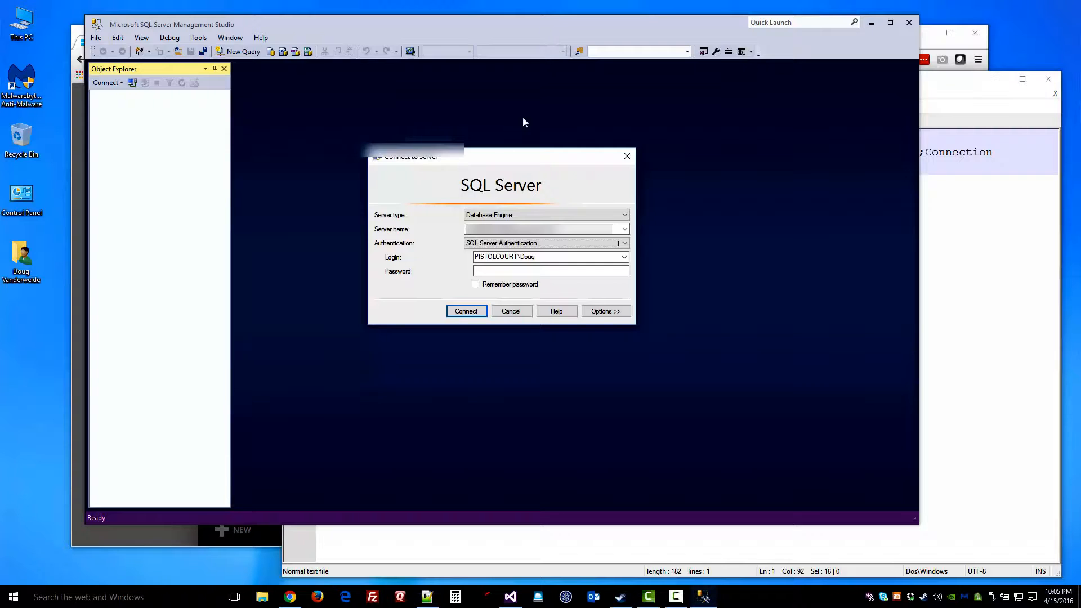
{"action": "double_click", "coordinate": [532, 256]}
{"action": "key", "text": "ctrl+v"}
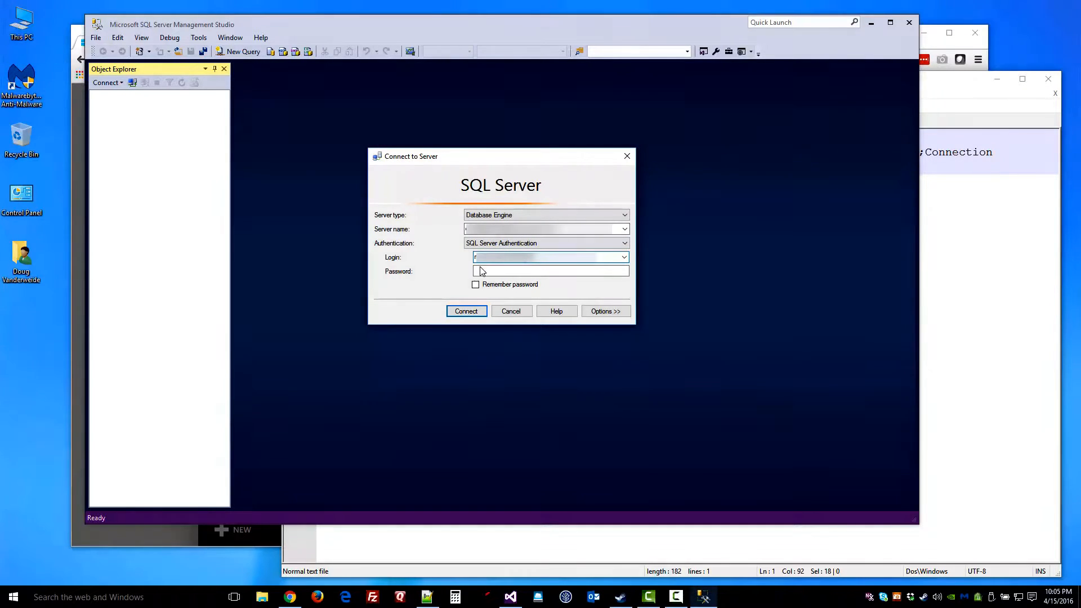
Enter the account password, enable Remember password, and connect to the Azure server
{"action": "left_click", "coordinate": [523, 271]}
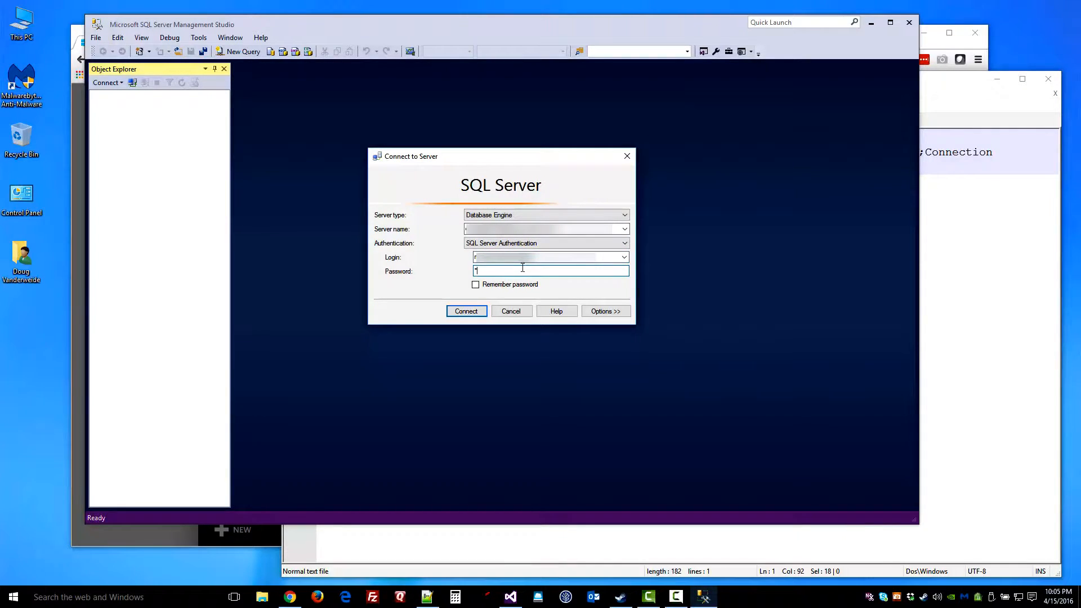
{"action": "type", "text": "**************"}
{"action": "left_click", "coordinate": [512, 290]}
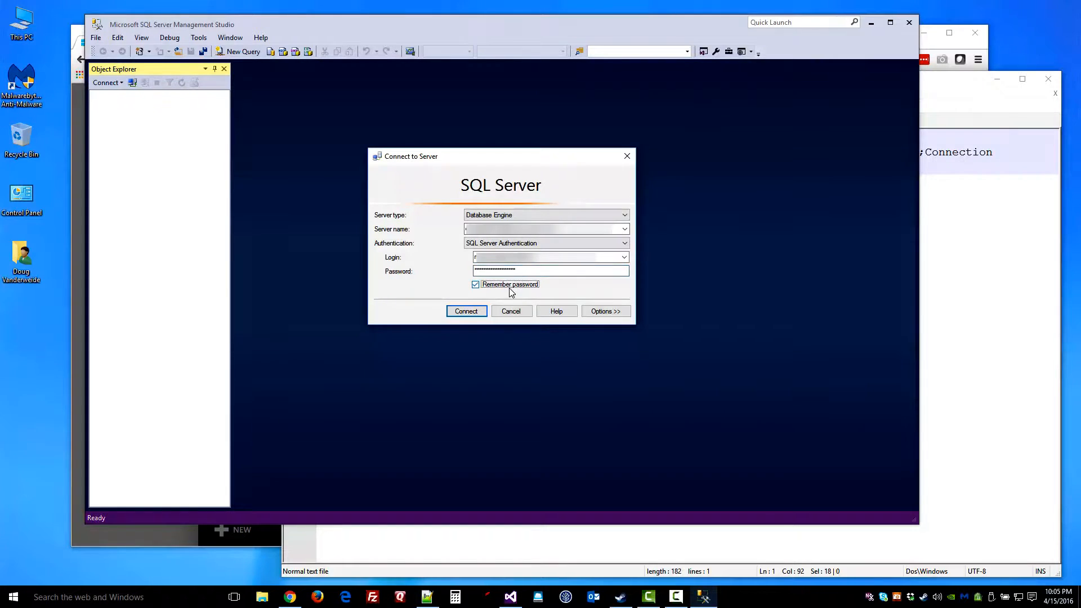
{"action": "left_click", "coordinate": [477, 313]}
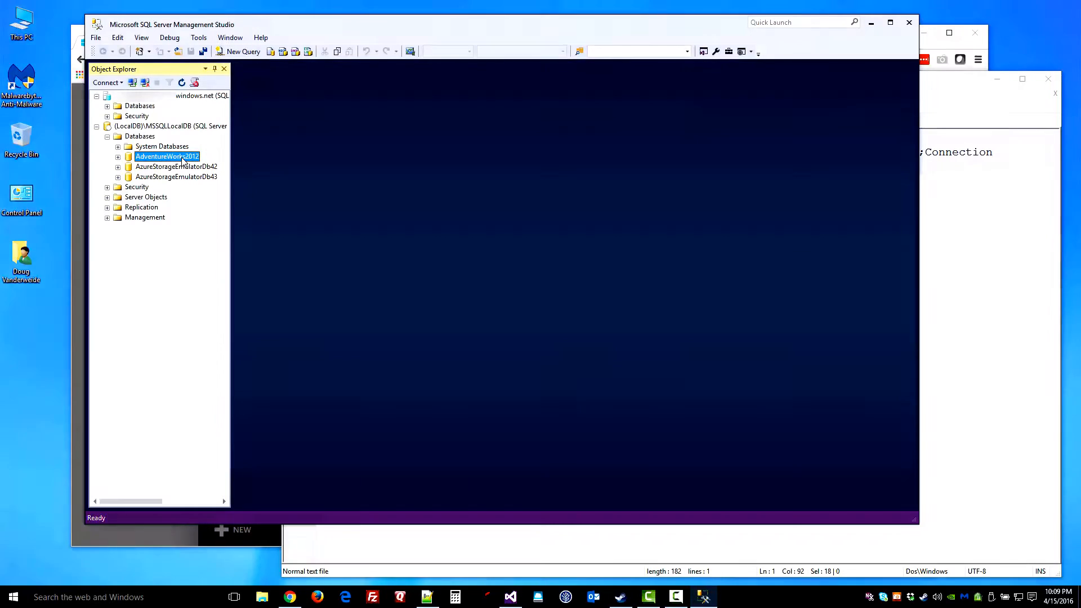
Begin deploying the local AdventureWorks2012 database to Microsoft Azure SQL Database and connect to the Azure server as the target
{"action": "right_click", "coordinate": [182, 161]}
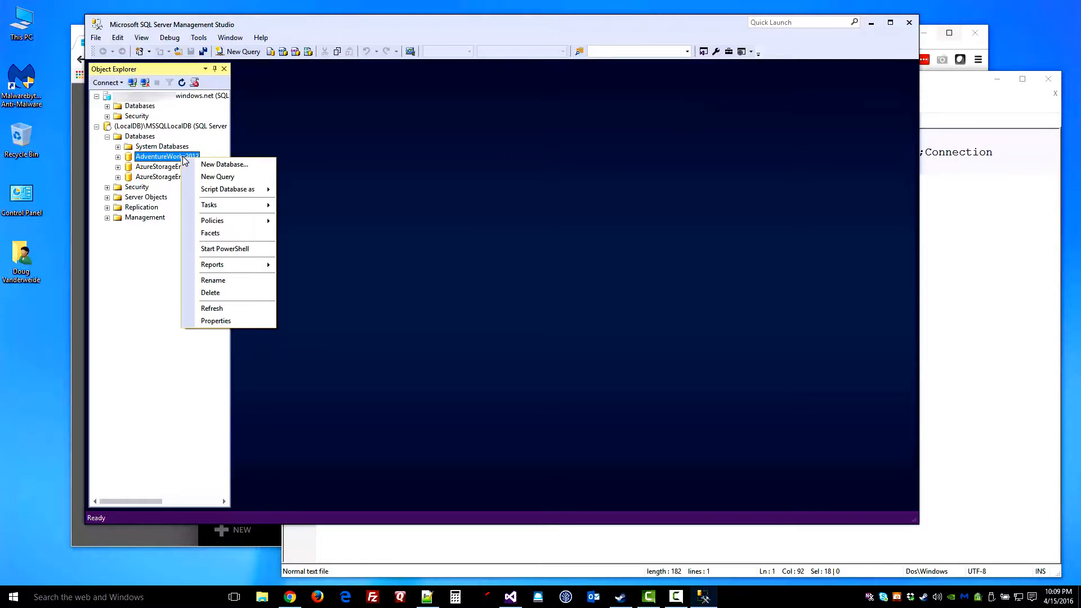
{"action": "mouse_move", "coordinate": [249, 212]}
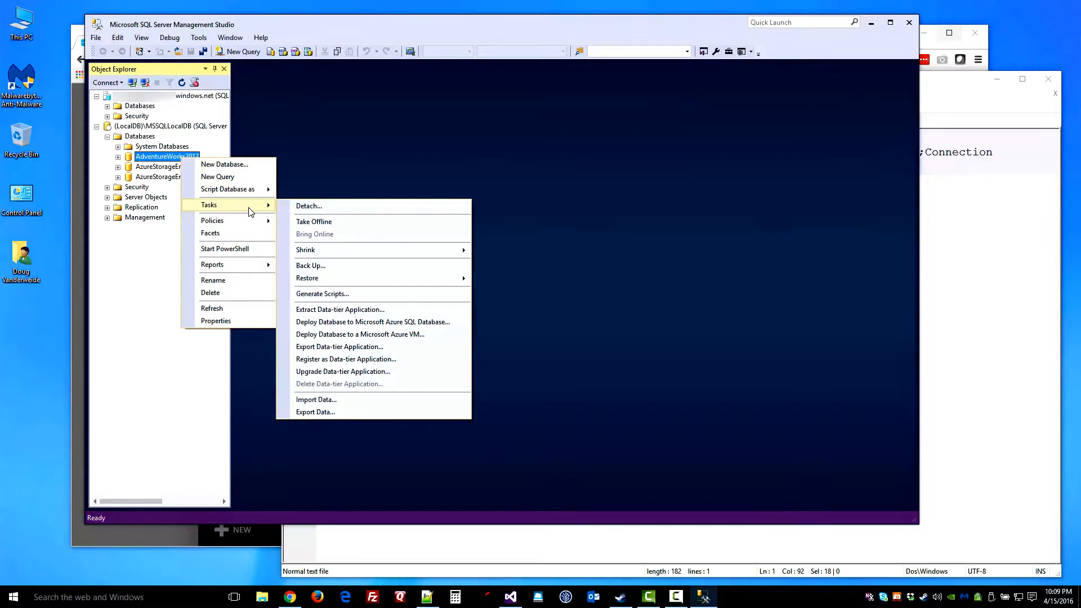
{"action": "left_click", "coordinate": [460, 328]}
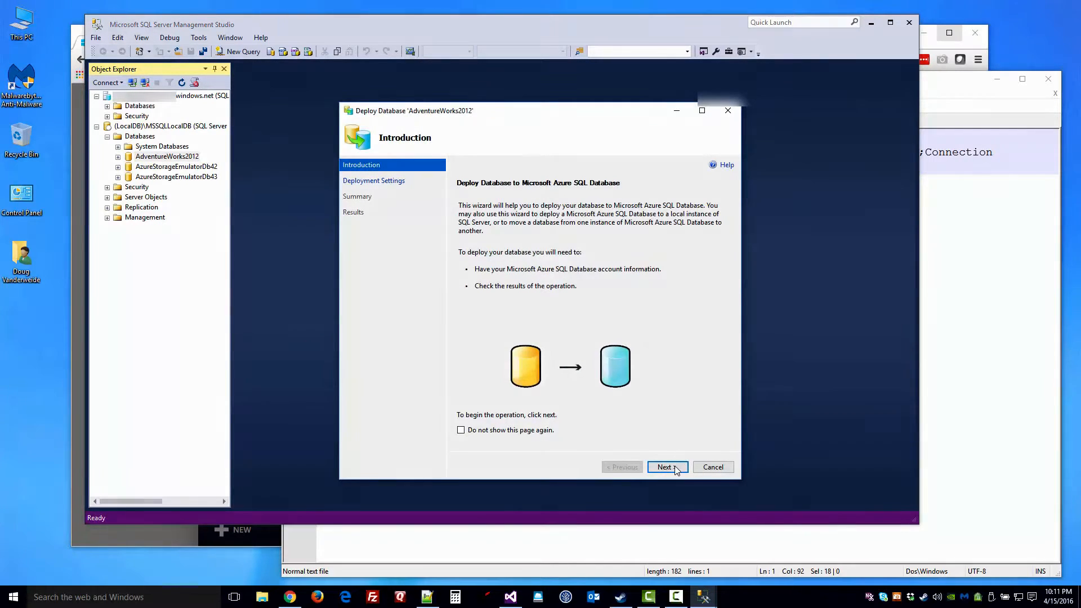
{"action": "left_click", "coordinate": [666, 467]}
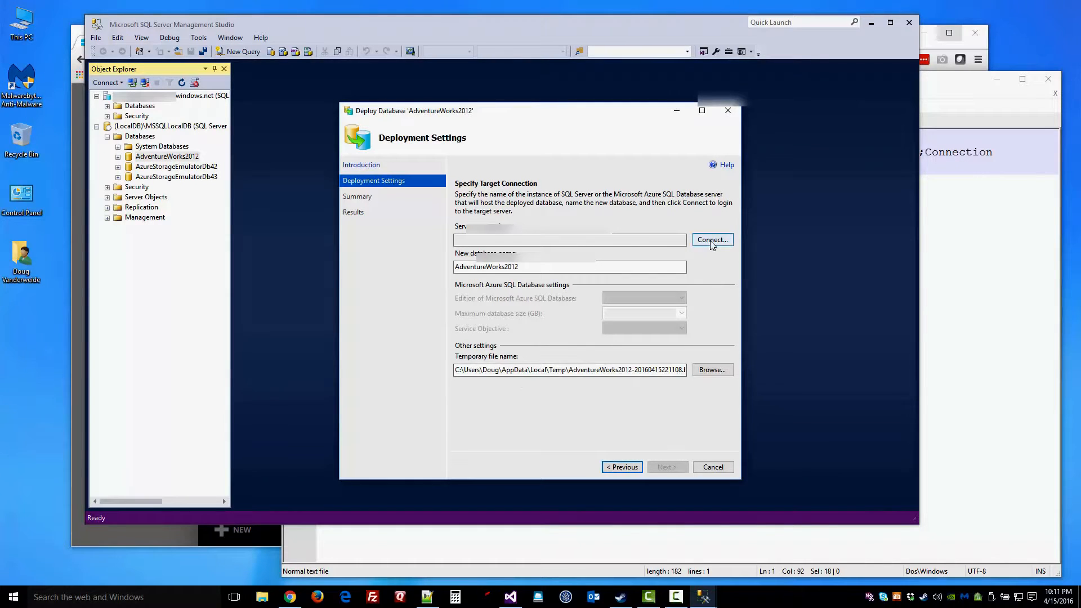
{"action": "left_click", "coordinate": [712, 240]}
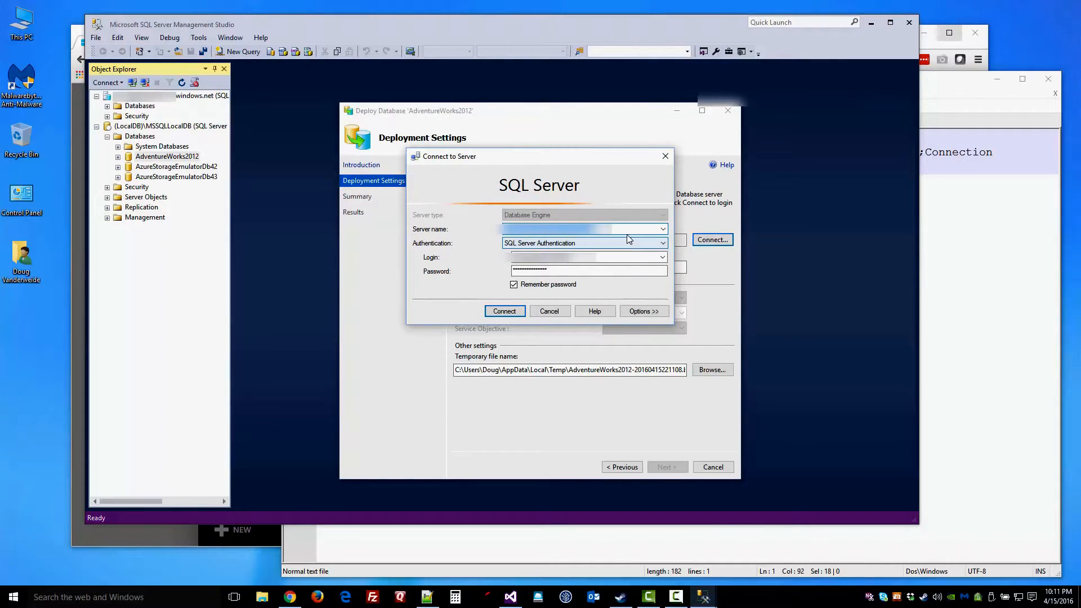
{"action": "left_click", "coordinate": [505, 312]}
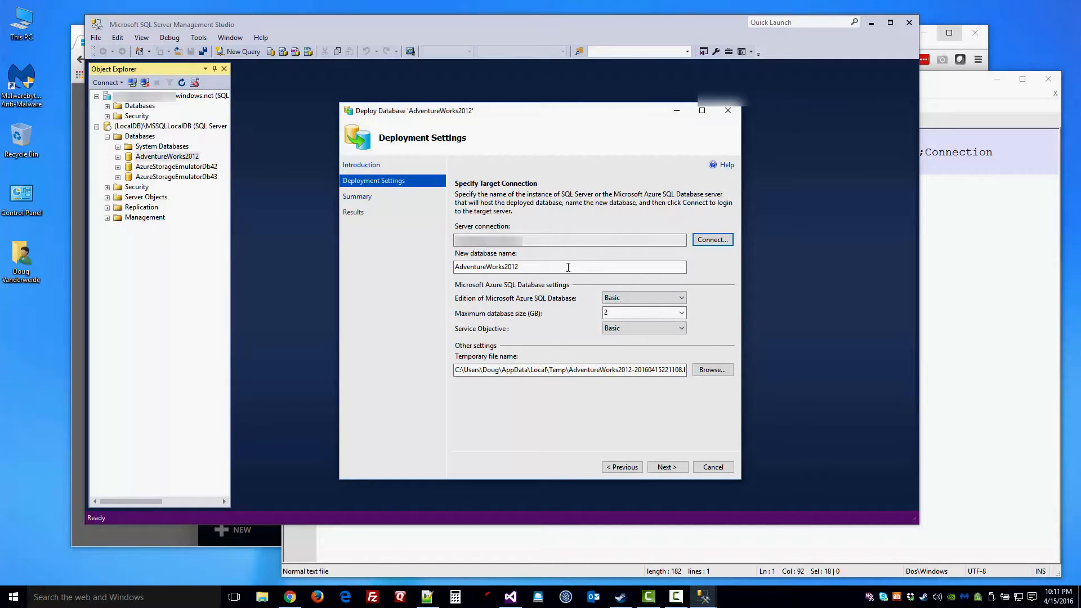
Set the target database edition to Standard and the service objective to S0, and proceed to the summary
{"action": "left_click", "coordinate": [683, 300]}
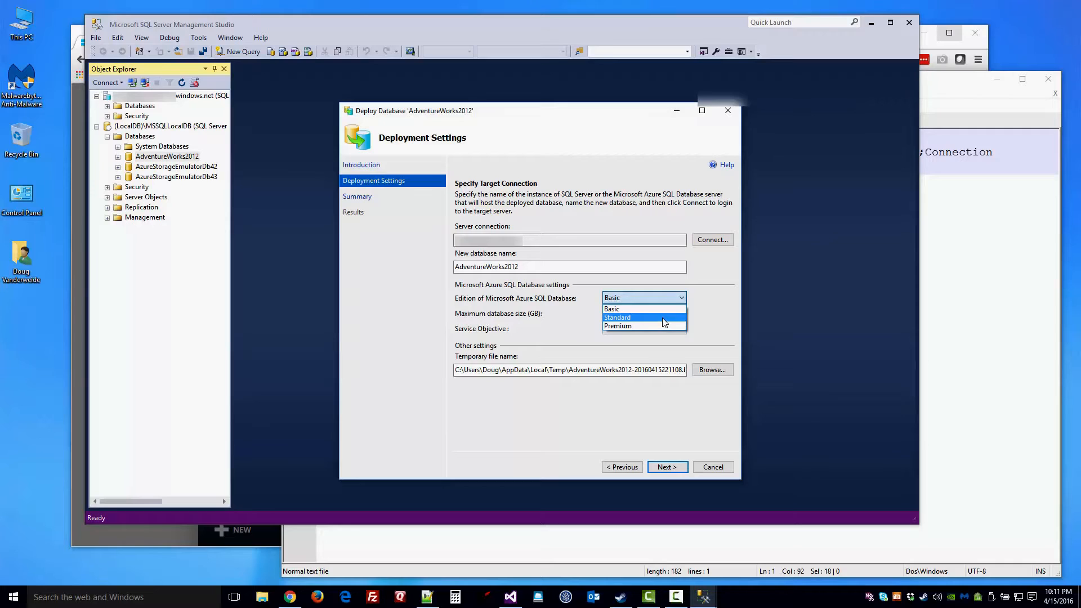
{"action": "left_click", "coordinate": [662, 319]}
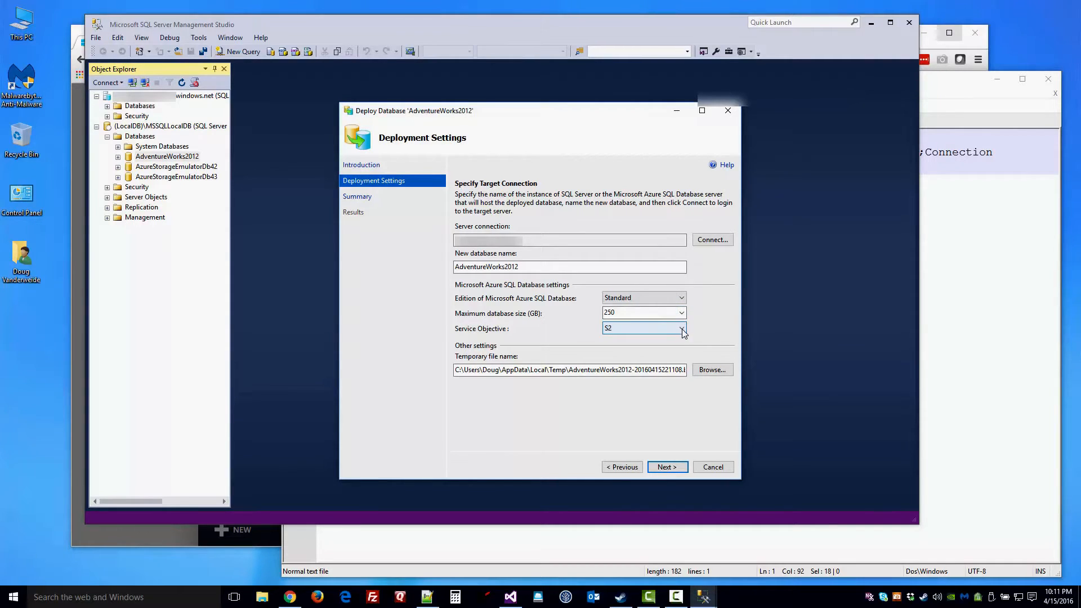
{"action": "left_click", "coordinate": [681, 329]}
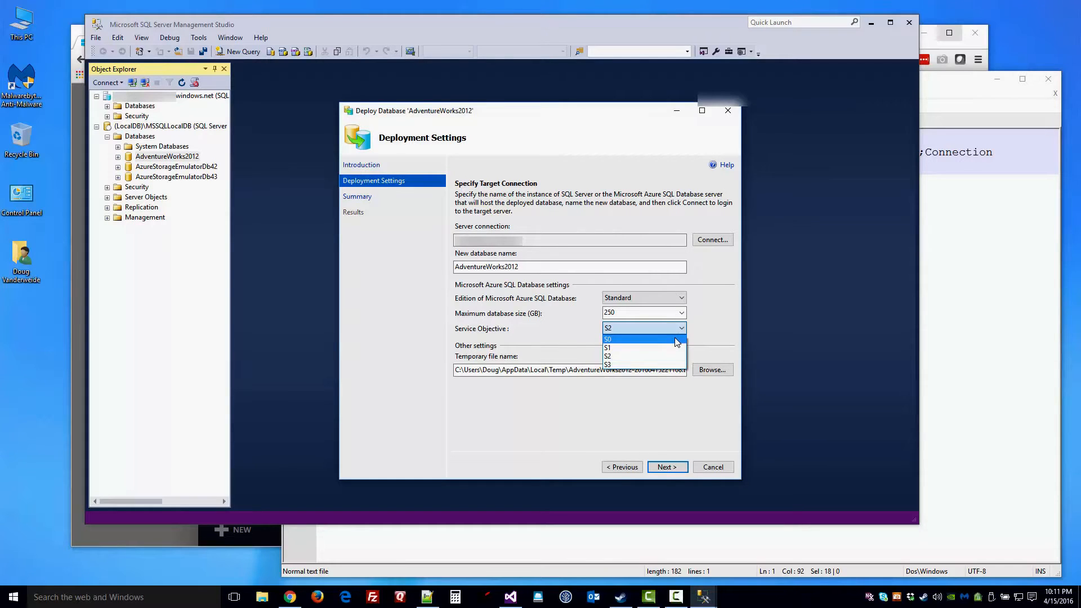
{"action": "left_click", "coordinate": [676, 340]}
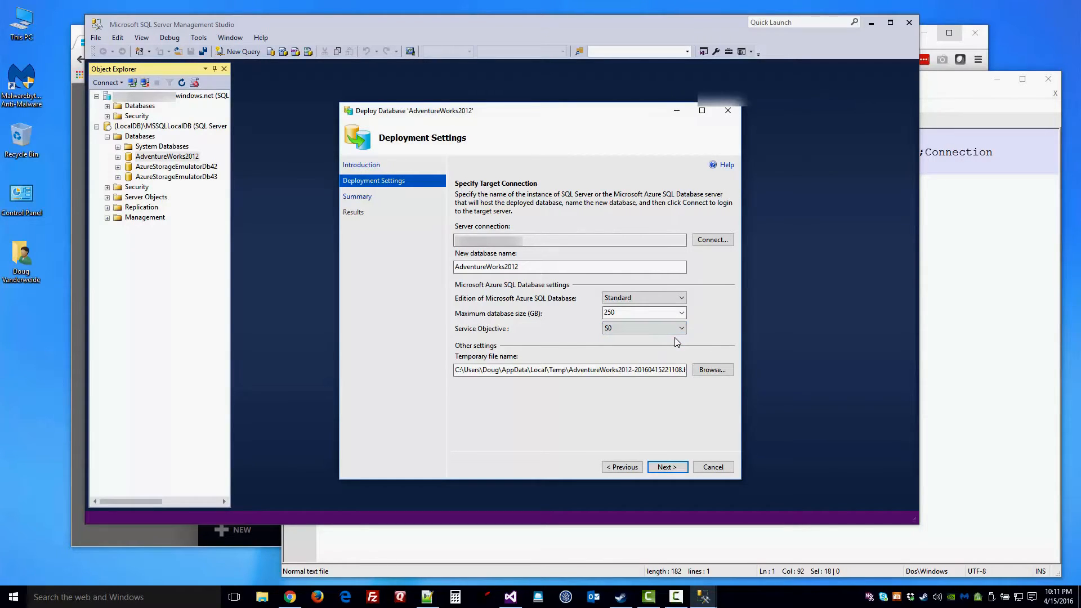
{"action": "left_click", "coordinate": [667, 467]}
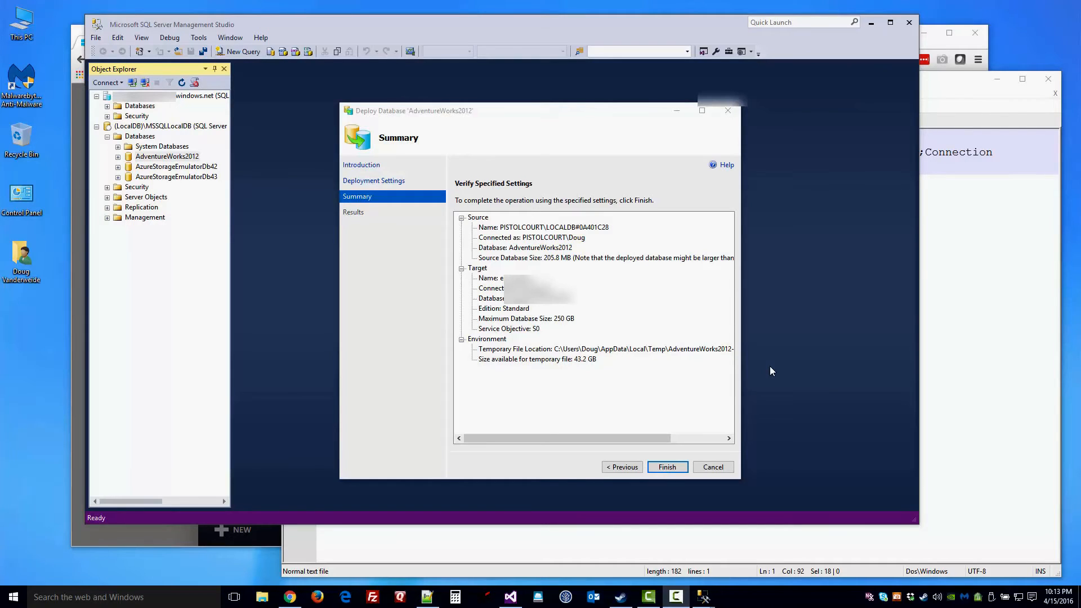
Run the AdventureWorks2012 deployment and check the result details for exporting the database
{"action": "key", "text": "alt+Tab"}
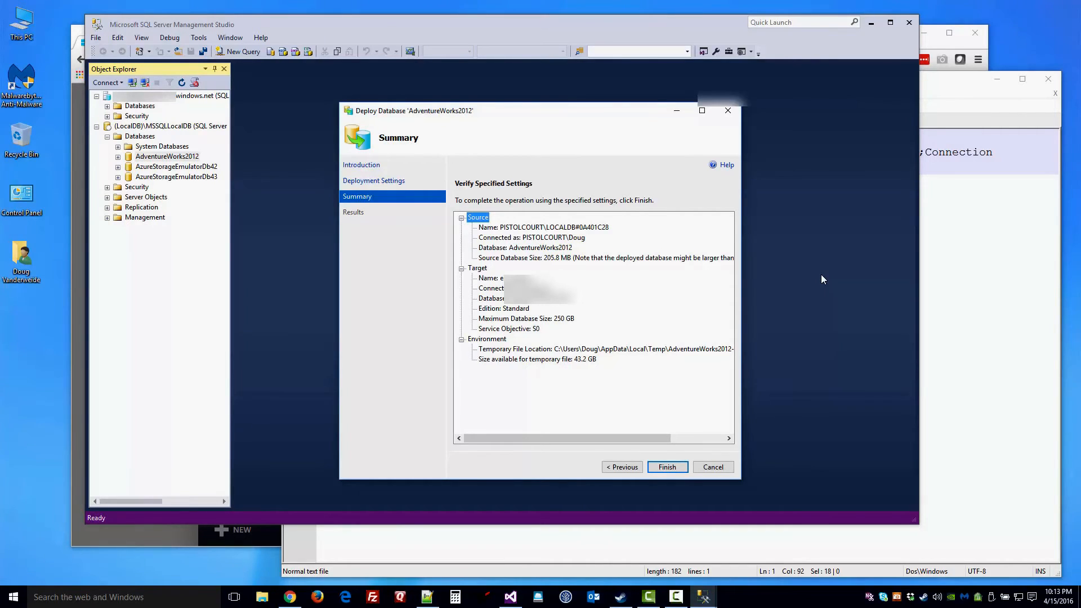
{"action": "left_click", "coordinate": [666, 467]}
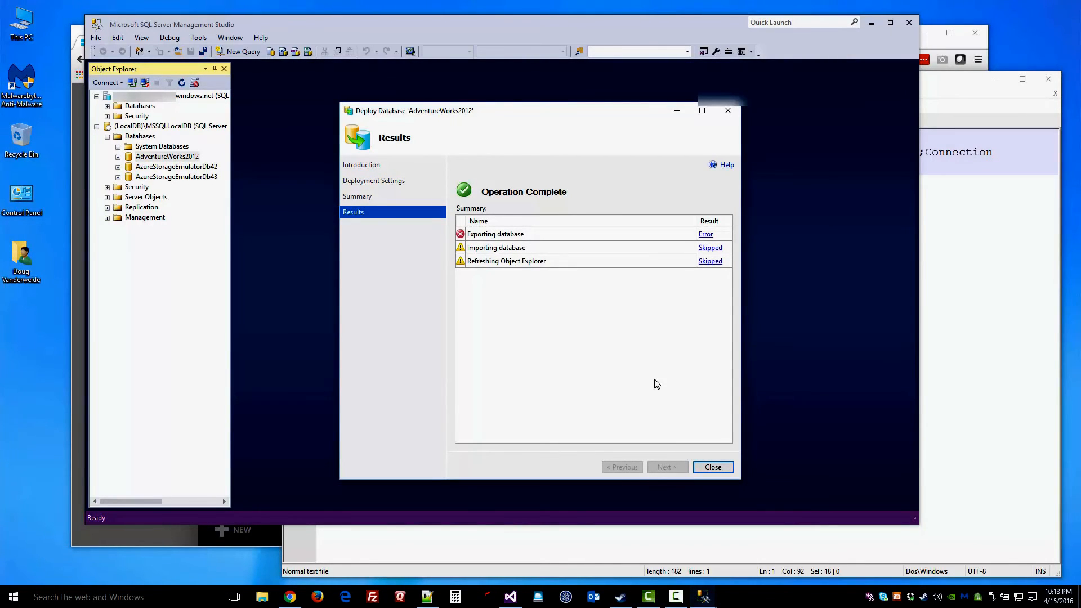
{"action": "left_click", "coordinate": [704, 234]}
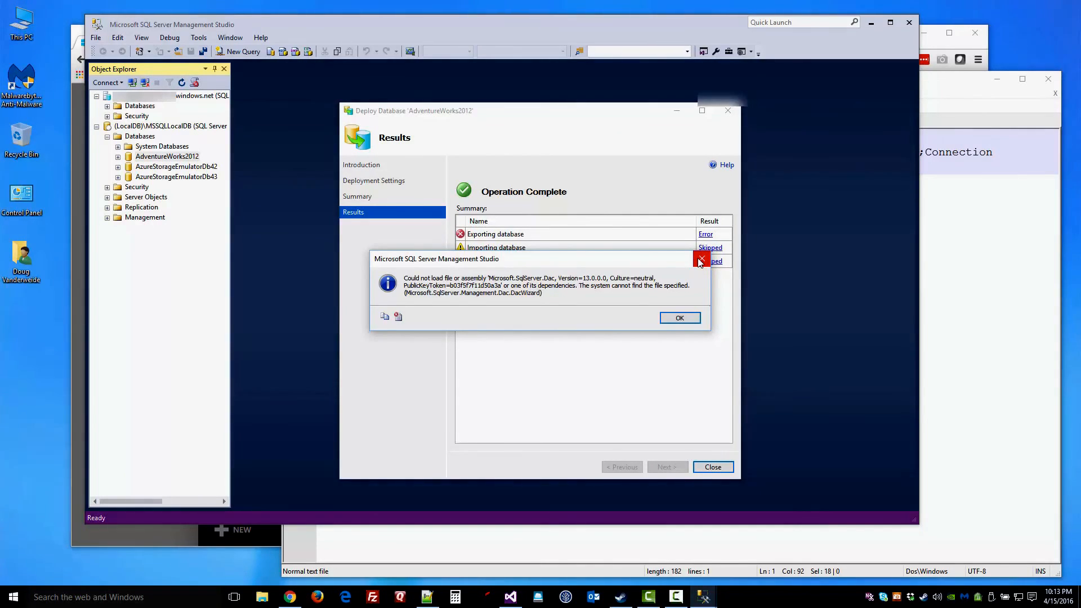
{"action": "left_click", "coordinate": [700, 260]}
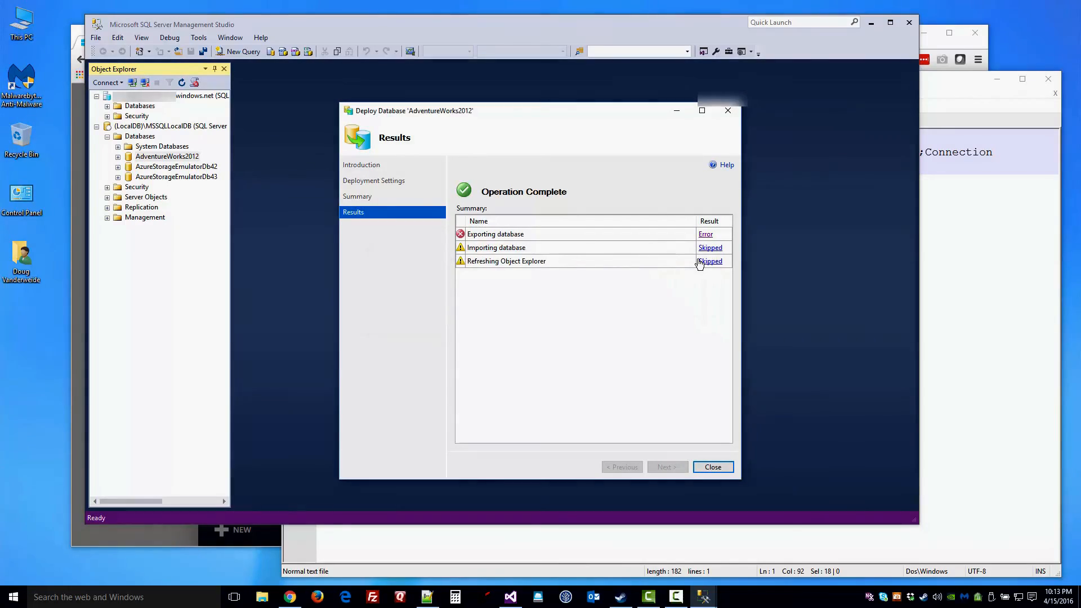